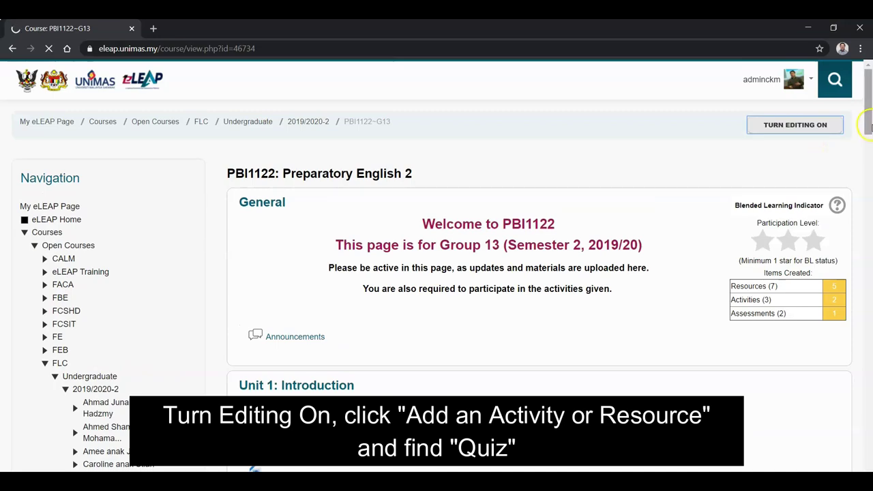
Add a Quiz activity to the Unit 1: Introduction section of the course
{"action": "scroll", "coordinate": [869, 128], "scroll_direction": "down", "scroll_amount": 2}
{"action": "scroll", "coordinate": [870, 127], "scroll_direction": "down", "scroll_amount": 3}
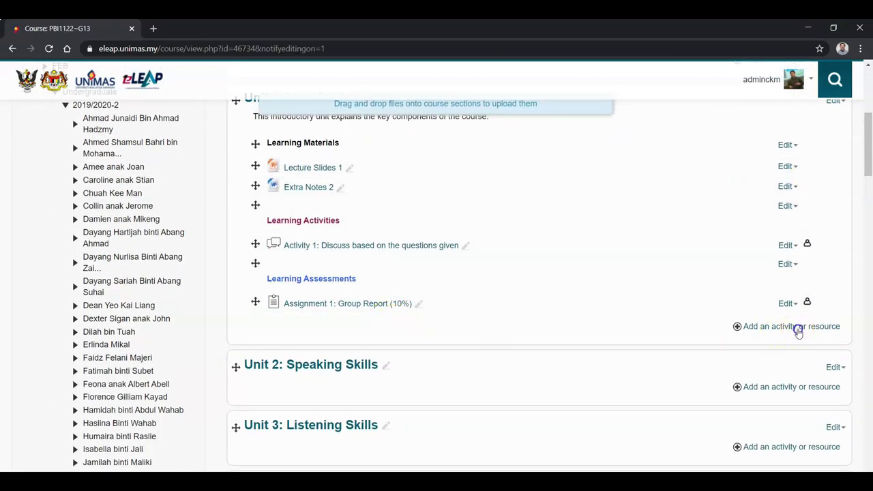
{"action": "left_click", "coordinate": [799, 328]}
{"action": "scroll", "coordinate": [417, 228], "scroll_direction": "down", "scroll_amount": 3}
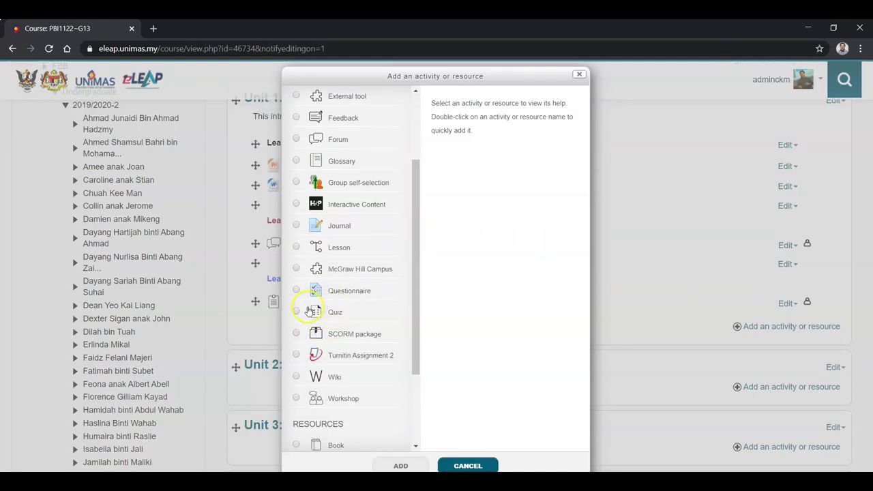
{"action": "left_click", "coordinate": [297, 313]}
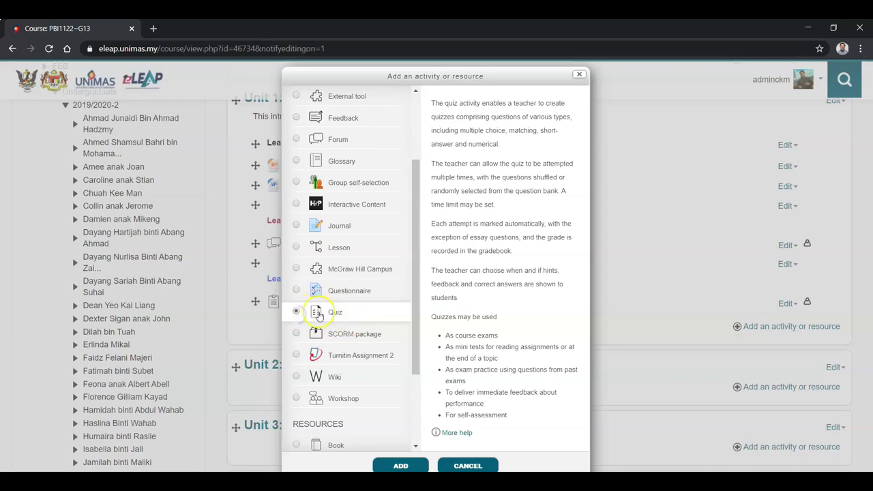
{"action": "left_click", "coordinate": [401, 466]}
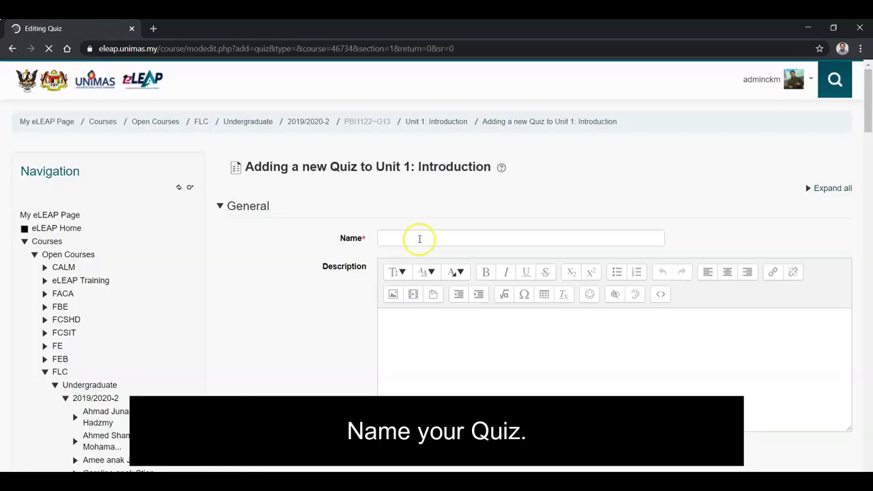
Name the quiz "Unit 1 Quiz (5%)" and describe it as a Unit 1 understanding test needing a good connection, with 10 questions in 10 minutes
{"action": "left_click", "coordinate": [420, 239]}
{"action": "type", "text": "Unit 1 Quiz (5%"}
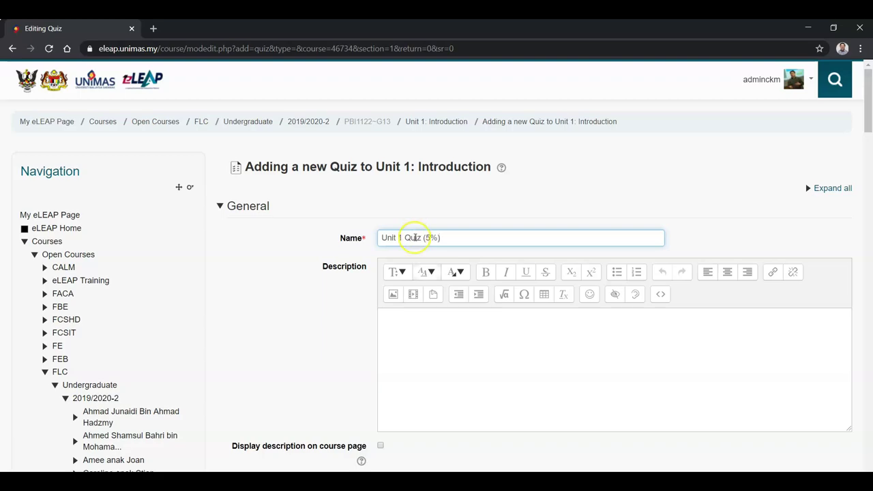
{"action": "left_click", "coordinate": [492, 410]}
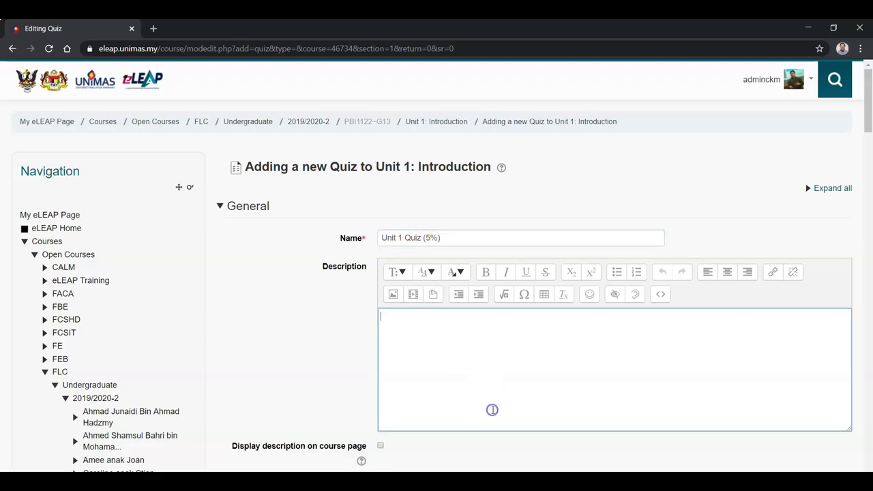
{"action": "type", "text": "This is a quiz"}
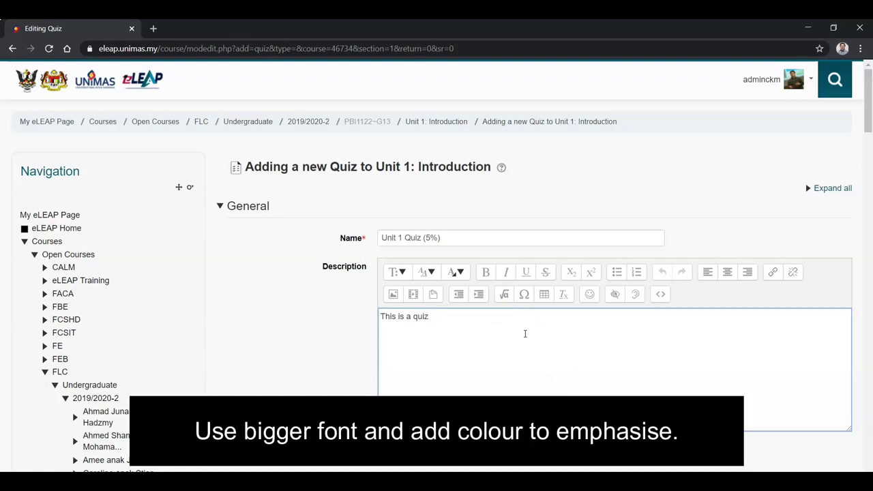
{"action": "type", "text": " meant to test your understanding of Unit 1. Please make sure your connection is okay before you attempt it."}
{"action": "key", "text": "Return"}
{"action": "type", "text": "There are 10 Questions and Only 10 minutes are given."}
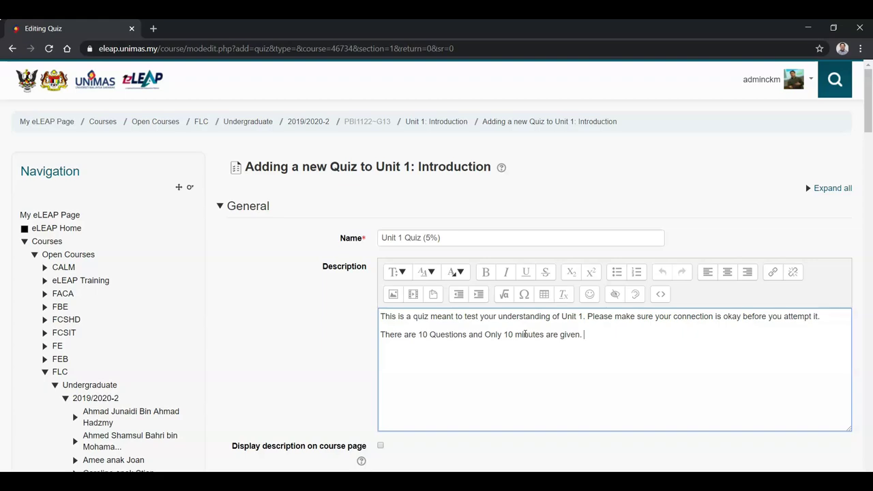
Centre the whole quiz description and make its text bold, blue and larger
{"action": "key", "text": "ctrl+a"}
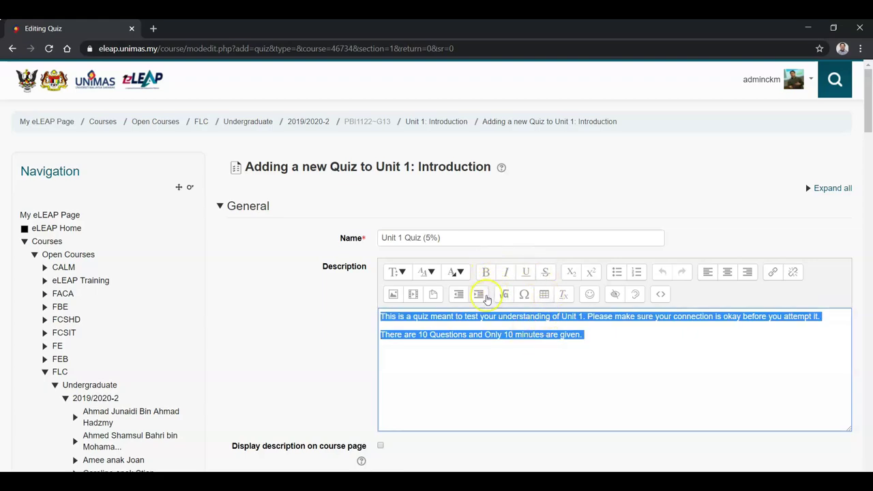
{"action": "left_click", "coordinate": [728, 272]}
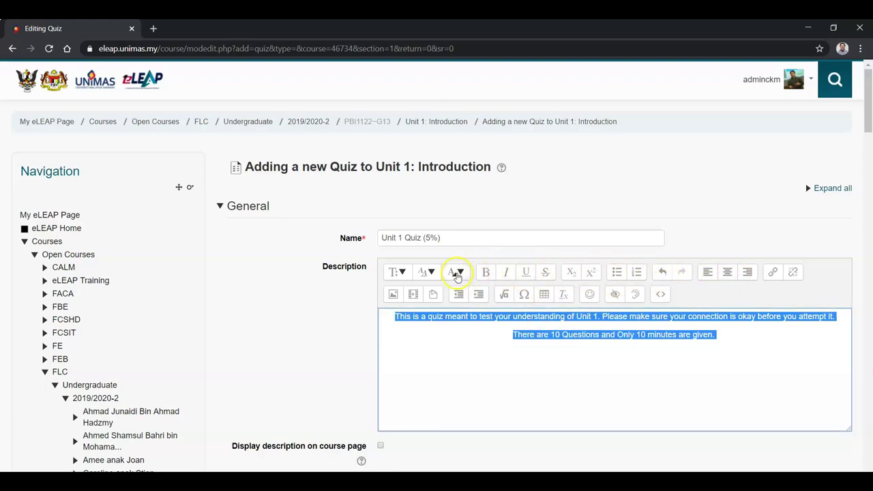
{"action": "left_click", "coordinate": [486, 272]}
{"action": "left_click", "coordinate": [456, 272]}
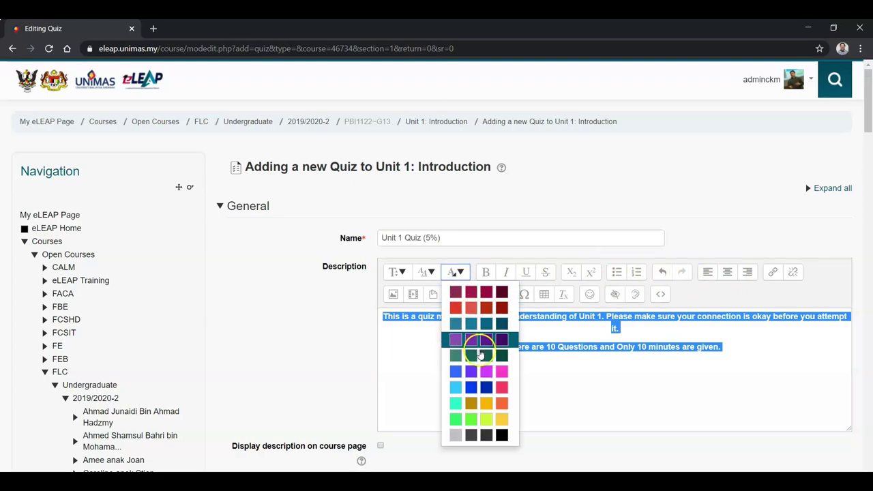
{"action": "left_click", "coordinate": [456, 371]}
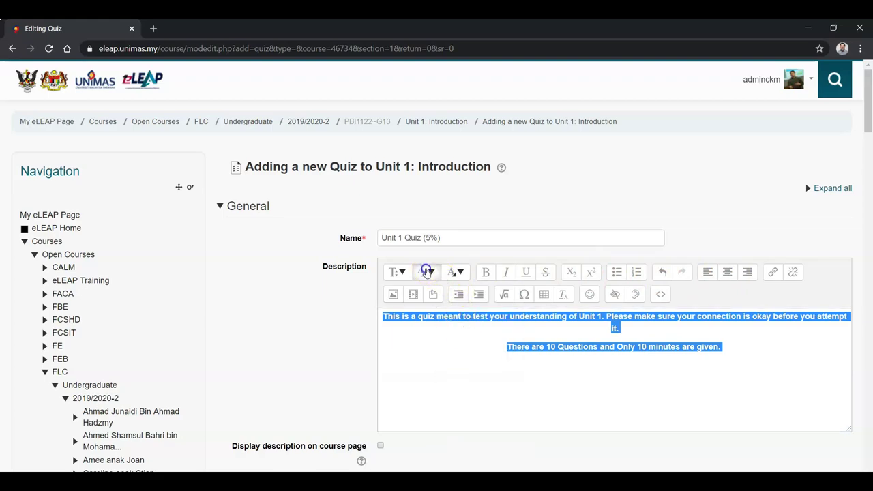
{"action": "left_click", "coordinate": [426, 272]}
{"action": "left_click", "coordinate": [437, 303]}
{"action": "left_click", "coordinate": [624, 360]}
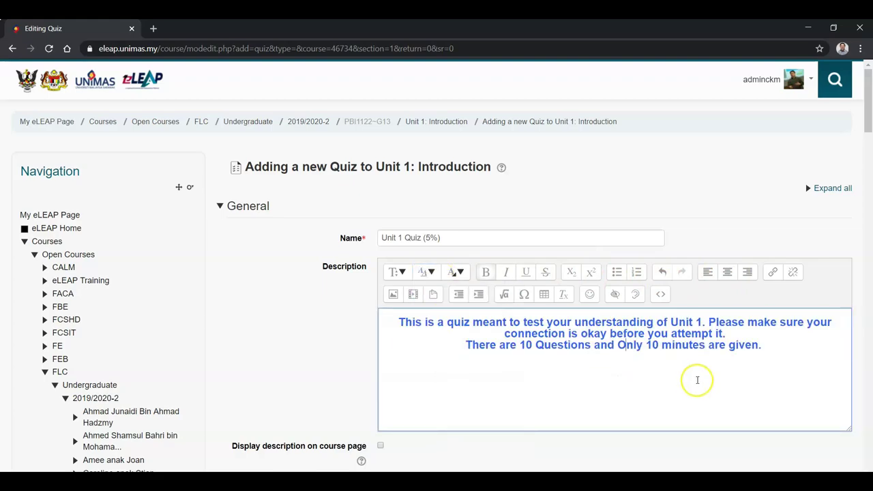
Enable the quiz closing date in the Timing settings and set its day to 26 March 2020
{"action": "scroll", "coordinate": [697, 380], "scroll_direction": "down", "scroll_amount": 3}
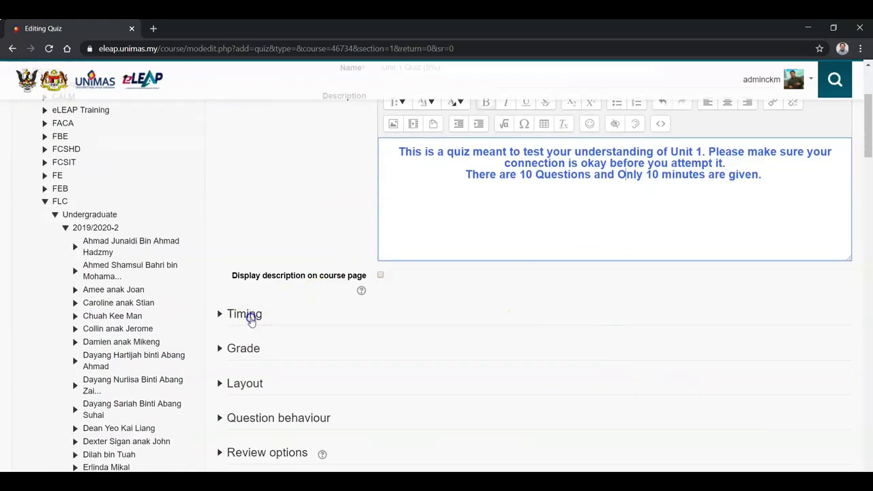
{"action": "left_click", "coordinate": [251, 322]}
{"action": "scroll", "coordinate": [498, 348], "scroll_direction": "down", "scroll_amount": 1}
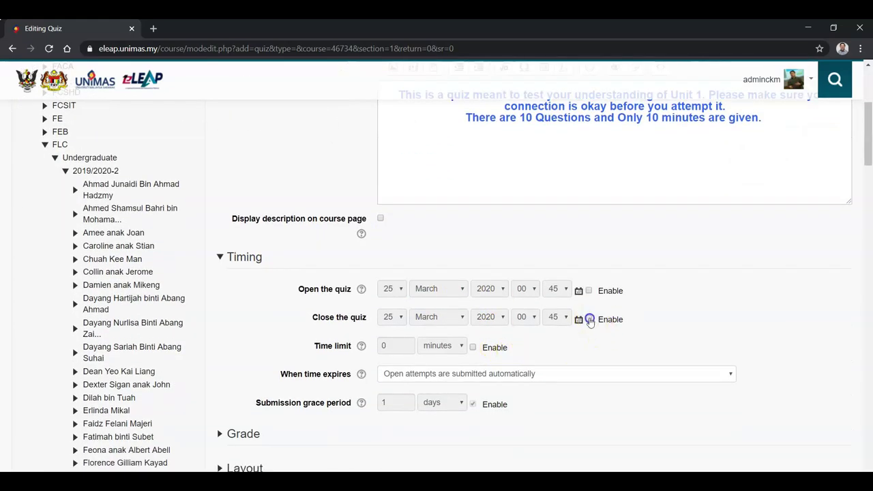
{"action": "left_click", "coordinate": [590, 320]}
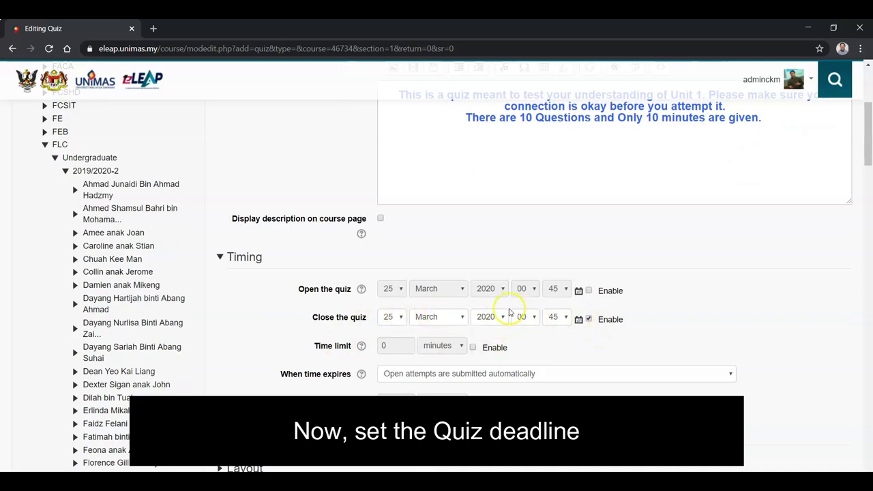
{"action": "scroll", "coordinate": [519, 304], "scroll_direction": "down", "scroll_amount": 1}
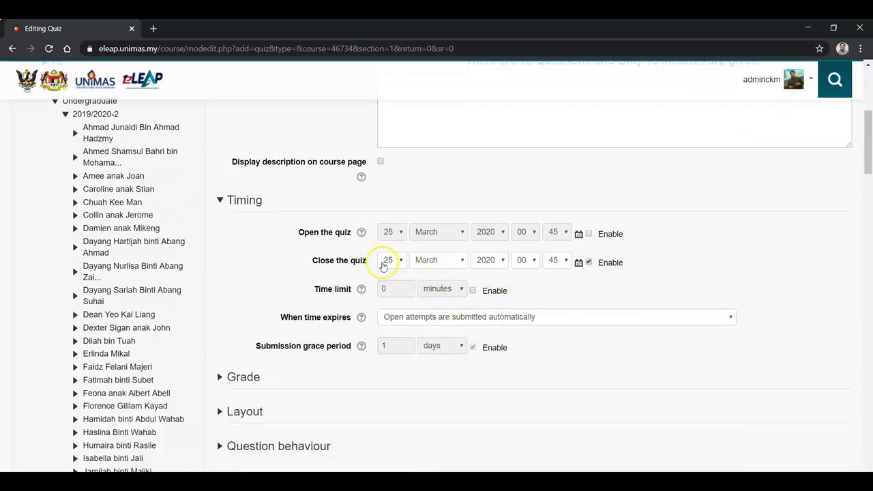
{"action": "left_click", "coordinate": [386, 261]}
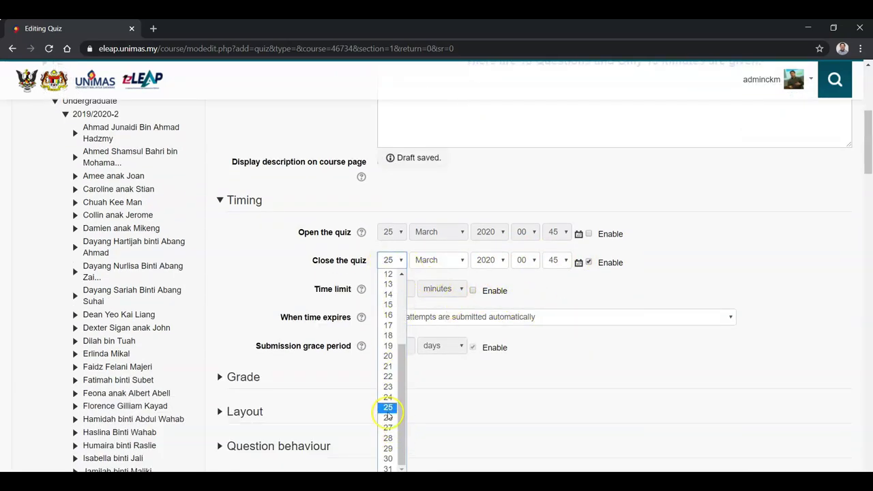
{"action": "left_click", "coordinate": [387, 417]}
Enable the quiz time limit and set it to 10 minutes
{"action": "left_click", "coordinate": [473, 291]}
{"action": "left_click", "coordinate": [376, 288]}
{"action": "type", "text": "10"}
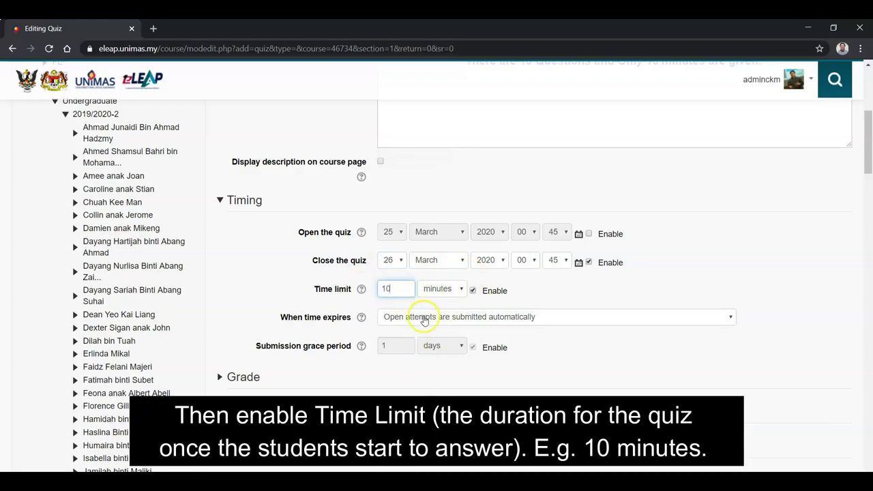
{"action": "left_click", "coordinate": [560, 351]}
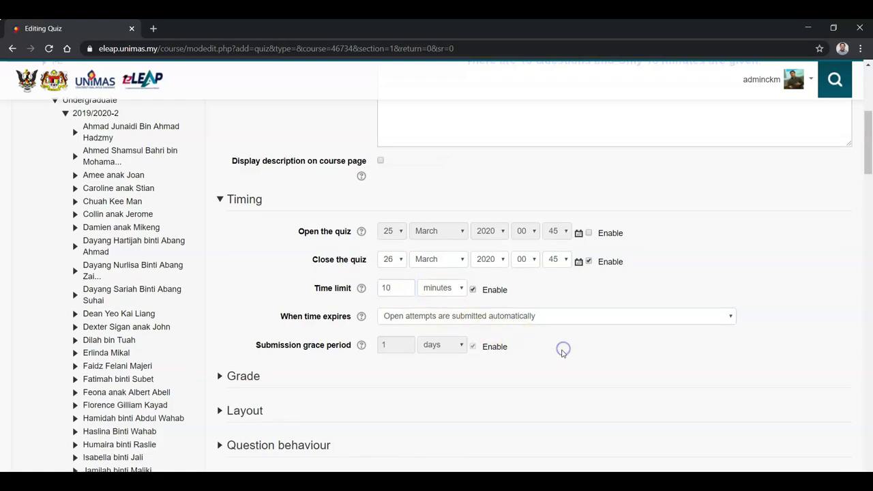
Check the number of attempts allowed in the quiz's Grade settings
{"action": "scroll", "coordinate": [306, 318], "scroll_direction": "down", "scroll_amount": 1}
{"action": "left_click", "coordinate": [252, 326]}
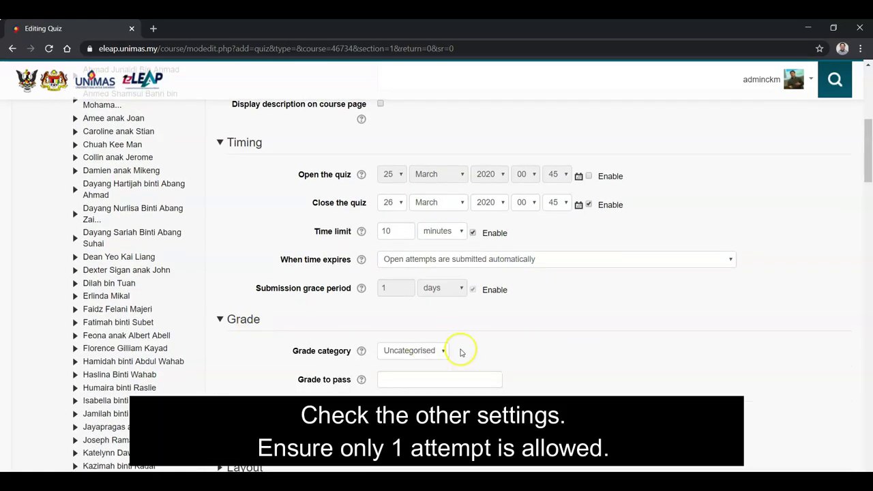
{"action": "scroll", "coordinate": [452, 351], "scroll_direction": "down", "scroll_amount": 2}
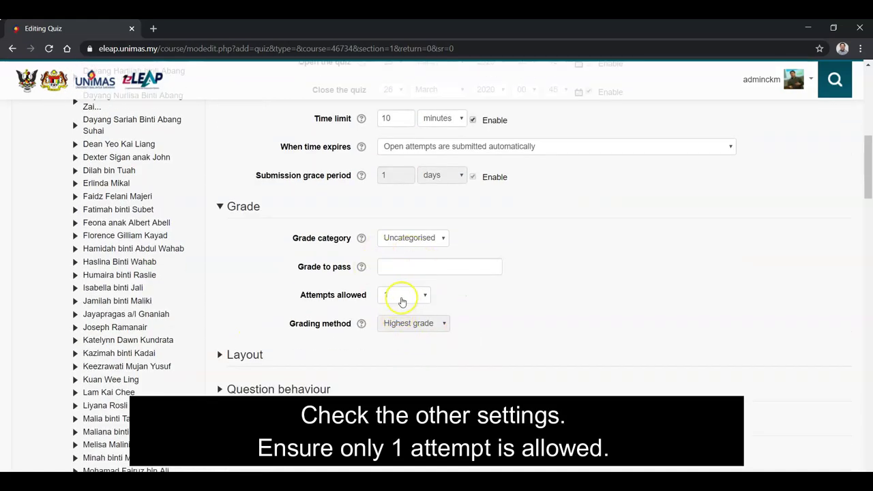
{"action": "scroll", "coordinate": [464, 345], "scroll_direction": "down", "scroll_amount": 1}
Set the quiz layout to start a new page every 10 questions
{"action": "scroll", "coordinate": [464, 345], "scroll_direction": "down", "scroll_amount": 3}
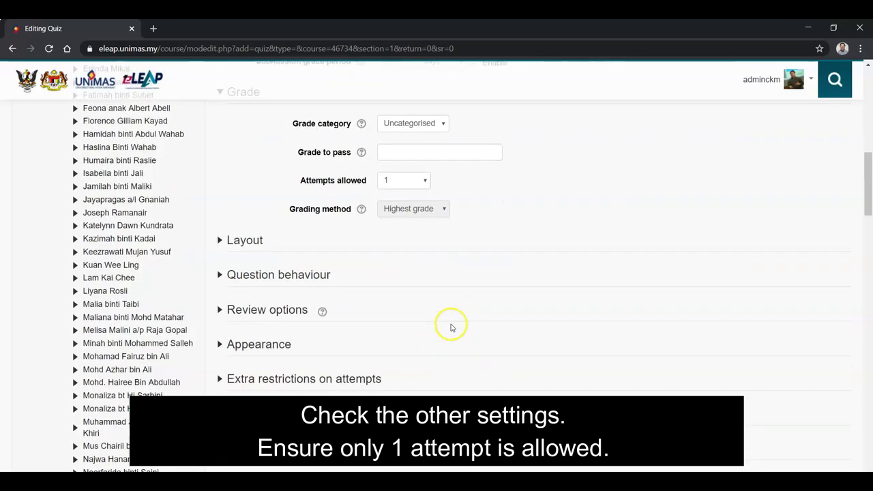
{"action": "left_click", "coordinate": [244, 185]}
{"action": "left_click", "coordinate": [432, 222]}
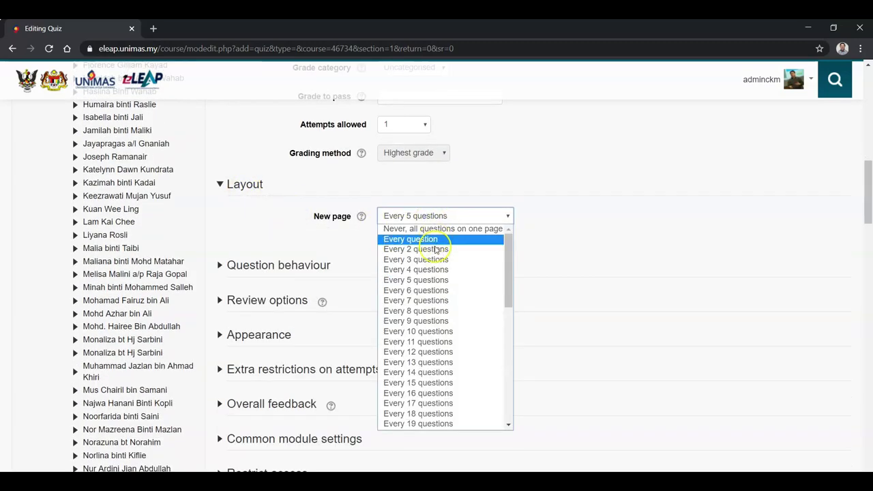
{"action": "left_click", "coordinate": [432, 330]}
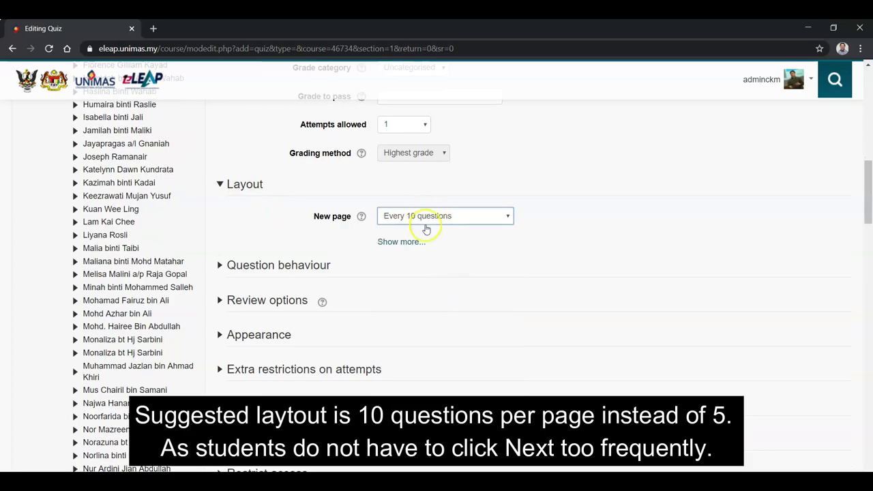
Check the shuffling and feedback options in the Question behaviour settings
{"action": "scroll", "coordinate": [434, 239], "scroll_direction": "down", "scroll_amount": 1}
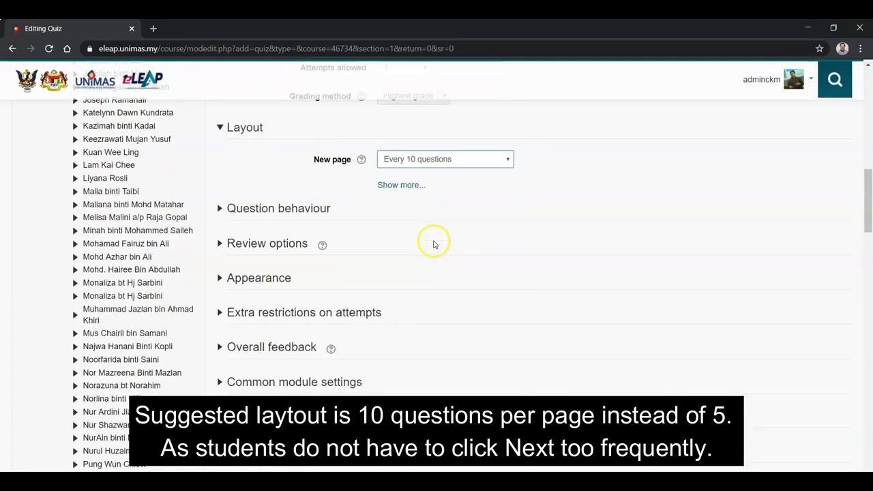
{"action": "left_click", "coordinate": [315, 210]}
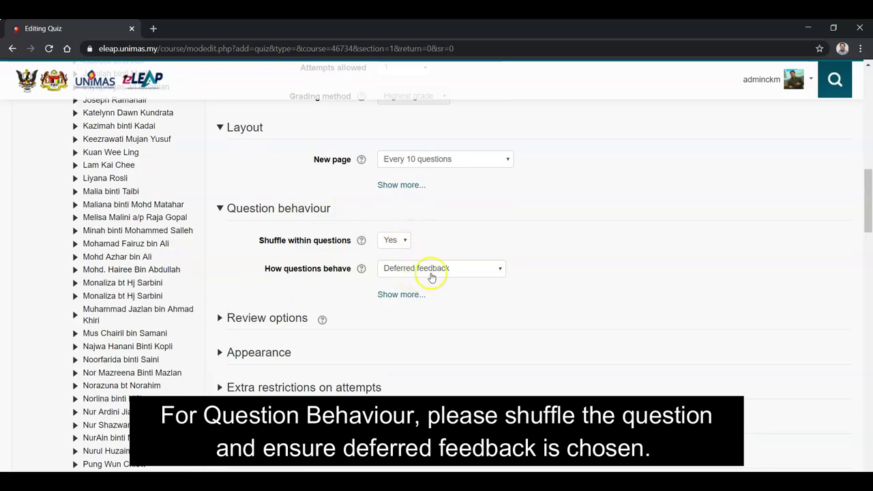
{"action": "scroll", "coordinate": [512, 337], "scroll_direction": "down", "scroll_amount": 2}
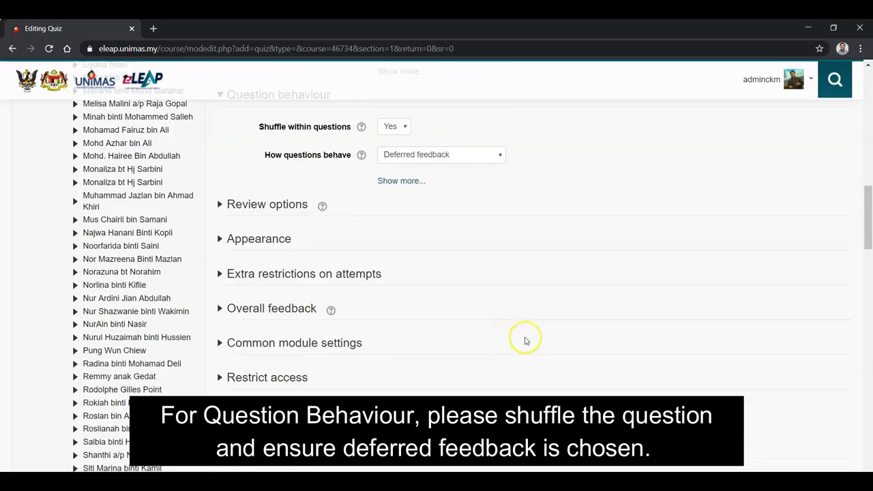
Enter "Well done!!" as the overall feedback for the 100% grade boundary and set the next boundary to 90%
{"action": "scroll", "coordinate": [523, 339], "scroll_direction": "down", "scroll_amount": 2}
{"action": "left_click", "coordinate": [235, 196]}
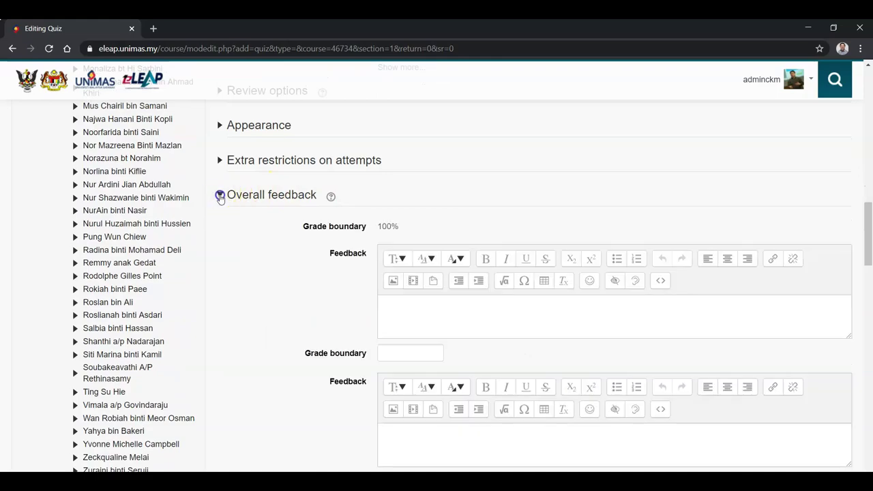
{"action": "left_click", "coordinate": [438, 309]}
{"action": "scroll", "coordinate": [439, 309], "scroll_direction": "down", "scroll_amount": 1}
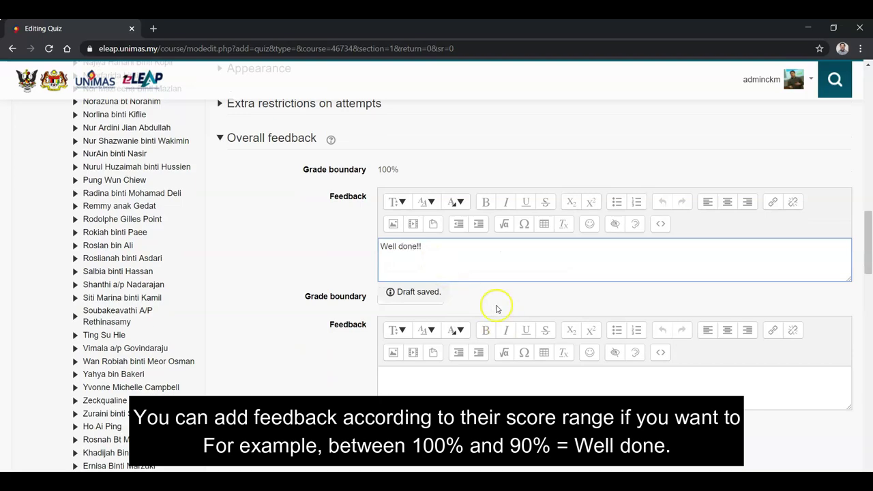
{"action": "left_click", "coordinate": [439, 301]}
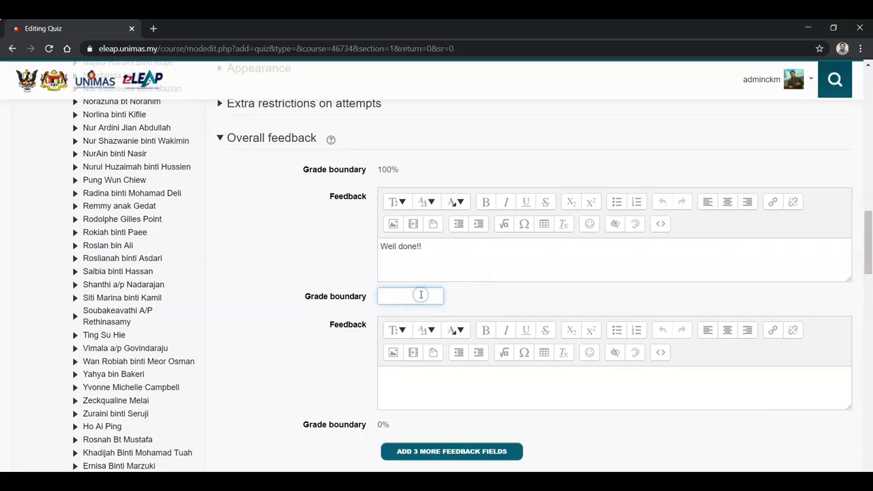
{"action": "left_click", "coordinate": [413, 392]}
Add three more feedback fields to the quiz's overall feedback
{"action": "scroll", "coordinate": [413, 392], "scroll_direction": "down", "scroll_amount": 1}
{"action": "left_click", "coordinate": [423, 393]}
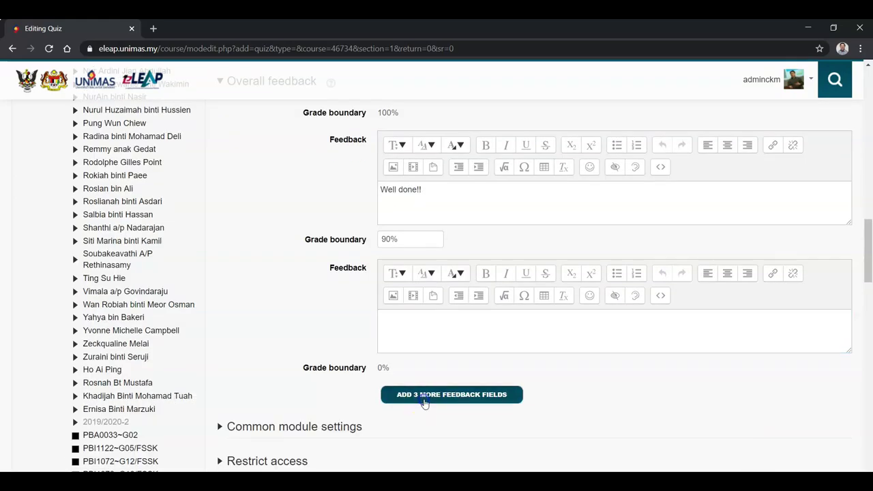
{"action": "scroll", "coordinate": [490, 324], "scroll_direction": "down", "scroll_amount": 6}
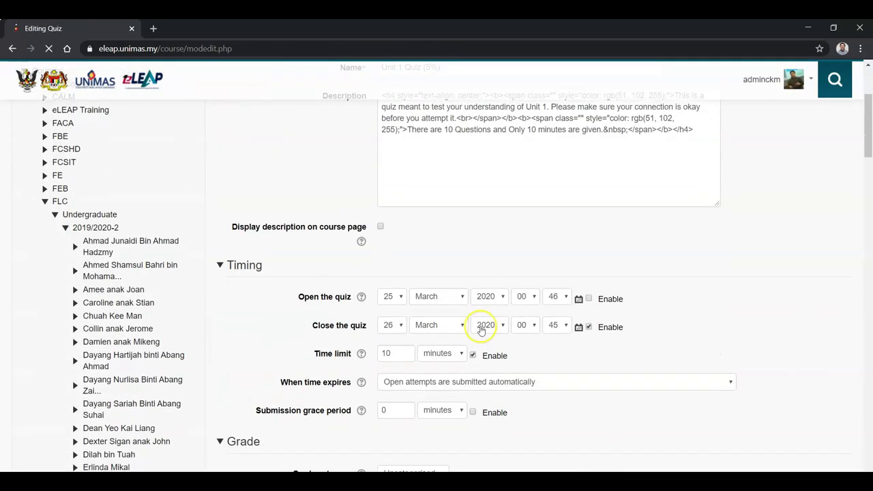
{"action": "scroll", "coordinate": [476, 332], "scroll_direction": "down", "scroll_amount": 10}
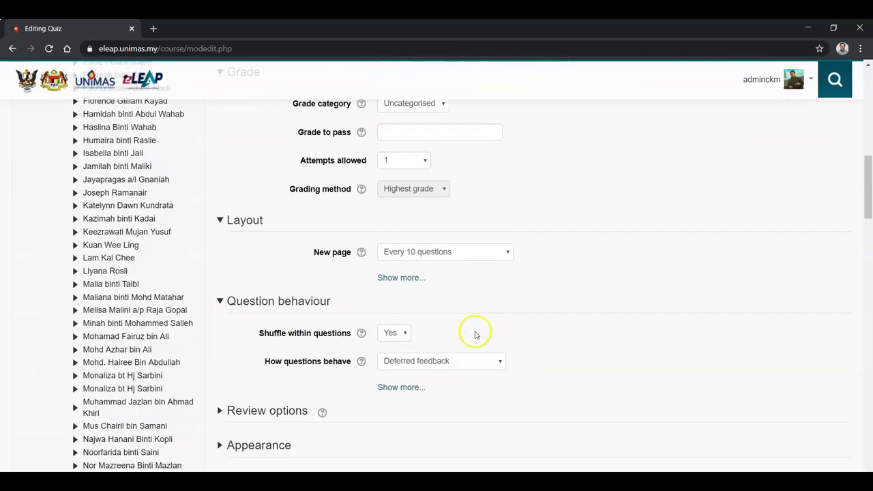
Set the grade boundary below 90% to 70% and enter "Still need to try harder" as the feedback for the 90% boundary
{"action": "scroll", "coordinate": [475, 335], "scroll_direction": "down", "scroll_amount": 1}
{"action": "left_click", "coordinate": [414, 312]}
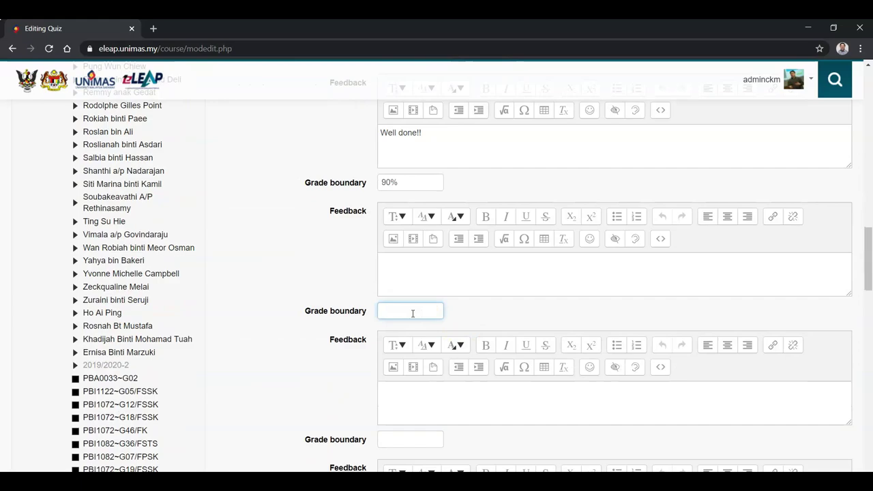
{"action": "type", "text": "70%"}
{"action": "left_click", "coordinate": [412, 279]}
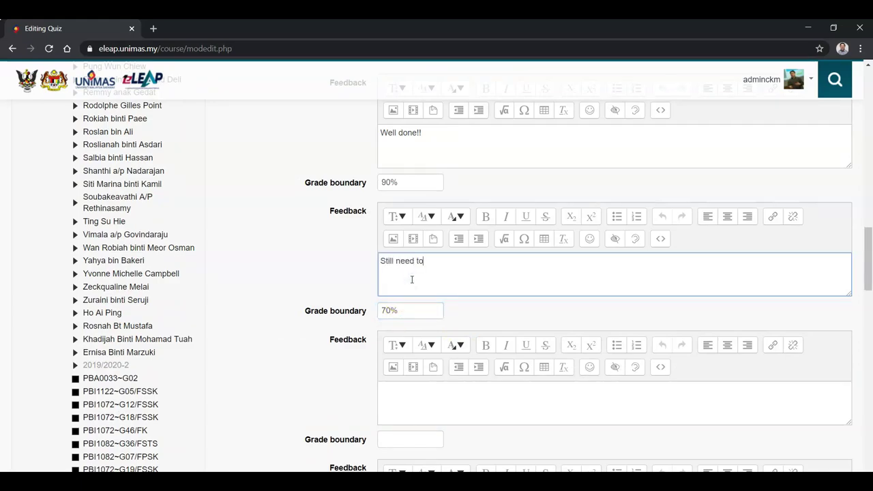
{"action": "type", "text": "Still need to try harder"}
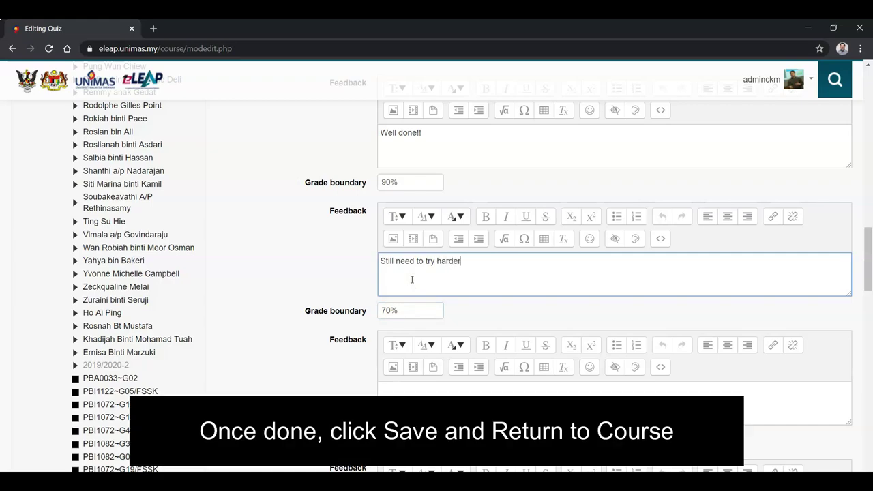
Save the quiz settings and return to the course, opening Unit 1 Quiz (5%) for question editing
{"action": "scroll", "coordinate": [511, 298], "scroll_direction": "down", "scroll_amount": 1}
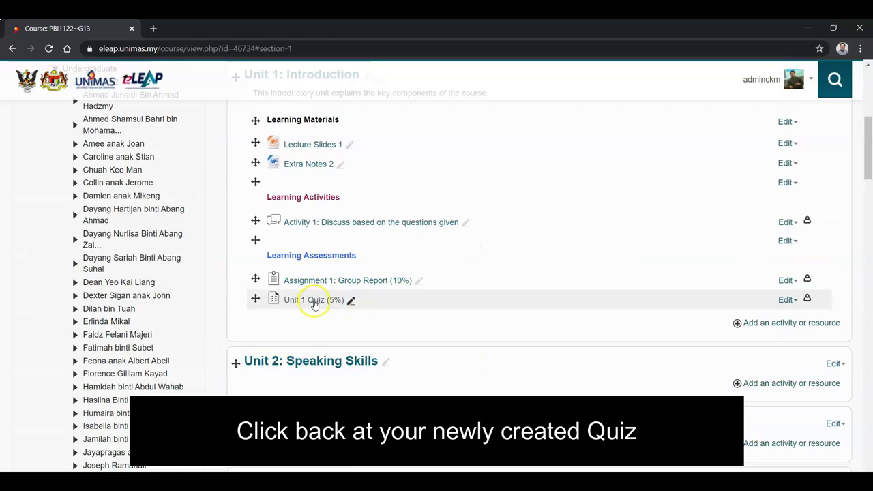
{"action": "left_click", "coordinate": [313, 302]}
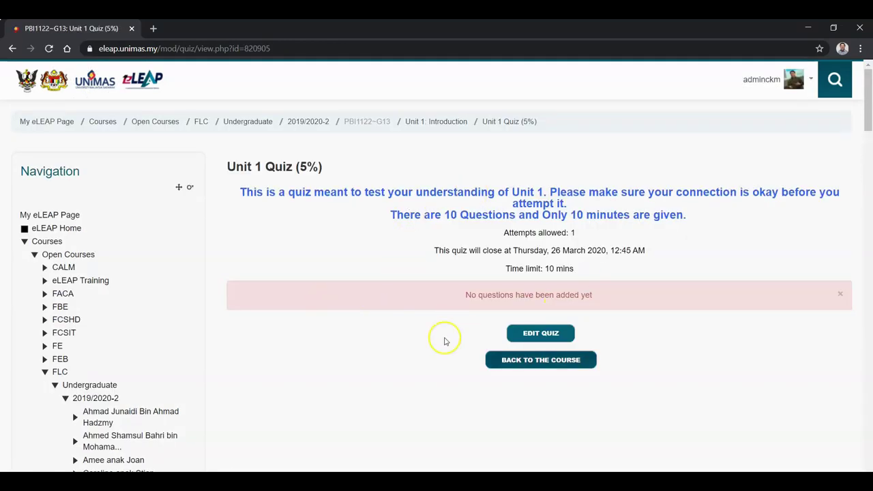
{"action": "left_click_drag", "start_coordinate": [467, 295], "coordinate": [578, 296]}
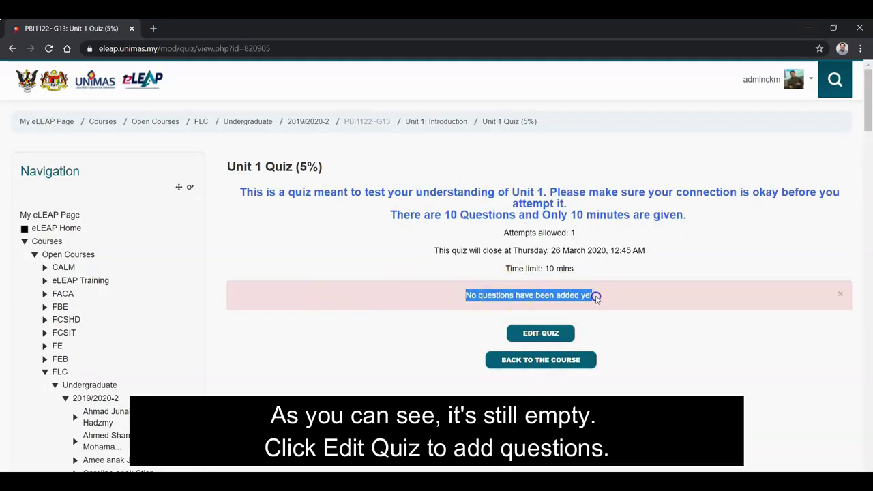
{"action": "left_click", "coordinate": [557, 334]}
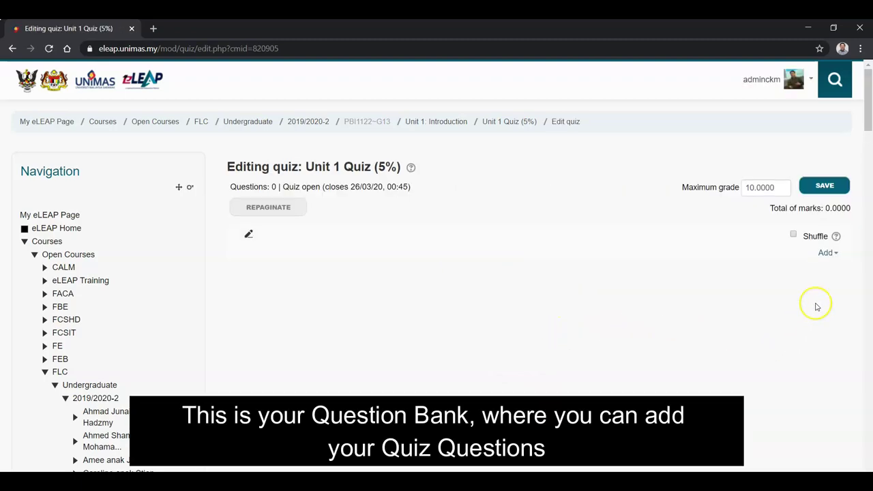
Start adding a new Multiple choice question to the quiz
{"action": "left_click", "coordinate": [827, 253]}
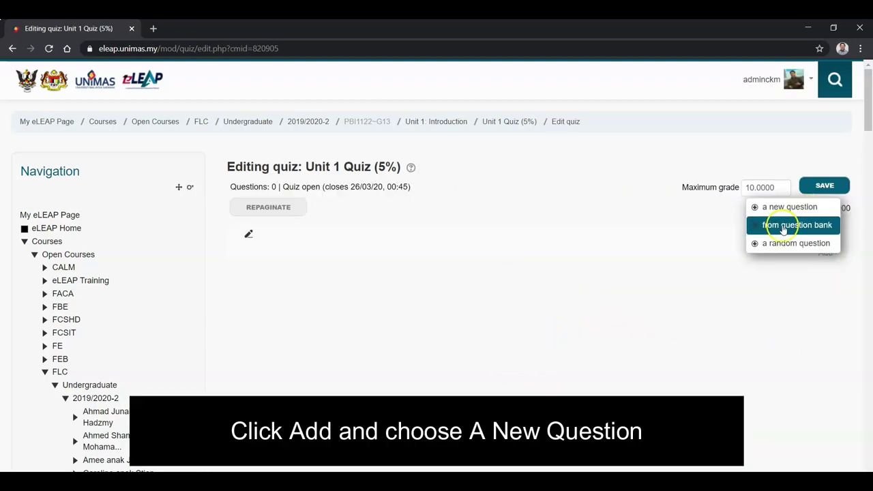
{"action": "left_click", "coordinate": [798, 207]}
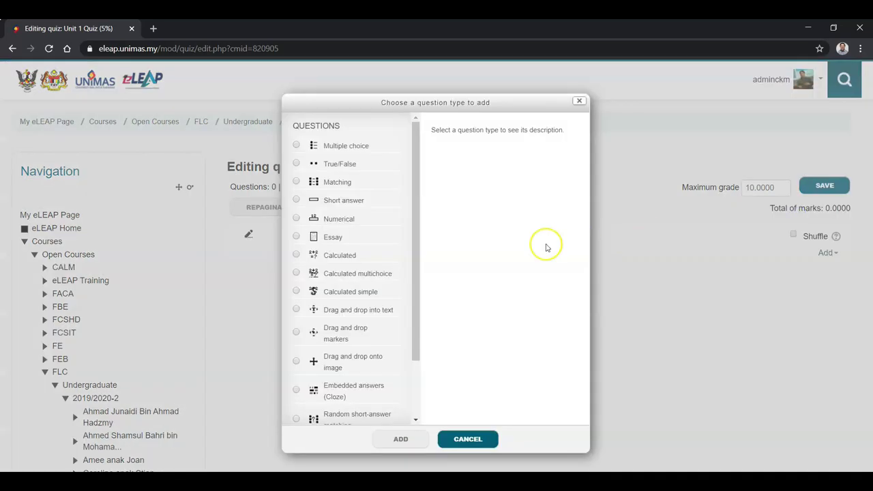
{"action": "left_click", "coordinate": [363, 146]}
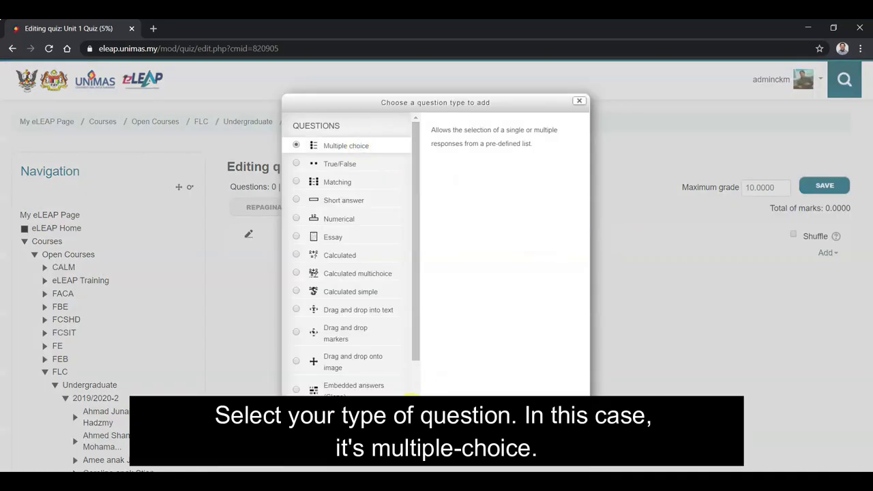
{"action": "left_click", "coordinate": [407, 437]}
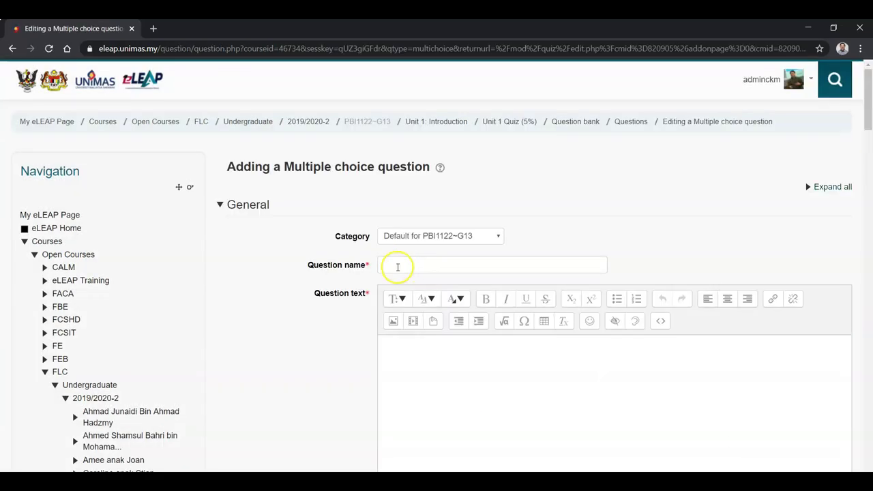
Name the question Q1 and enter the text "This is a sample question for eLEAP Quiz. Which of the following is not part of ABC?"
{"action": "left_click", "coordinate": [398, 267]}
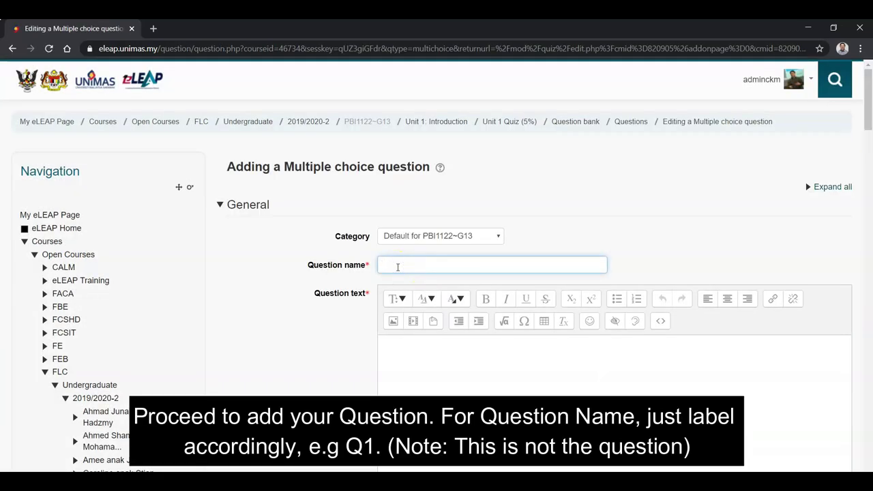
{"action": "type", "text": "Q1"}
{"action": "left_click", "coordinate": [452, 398]}
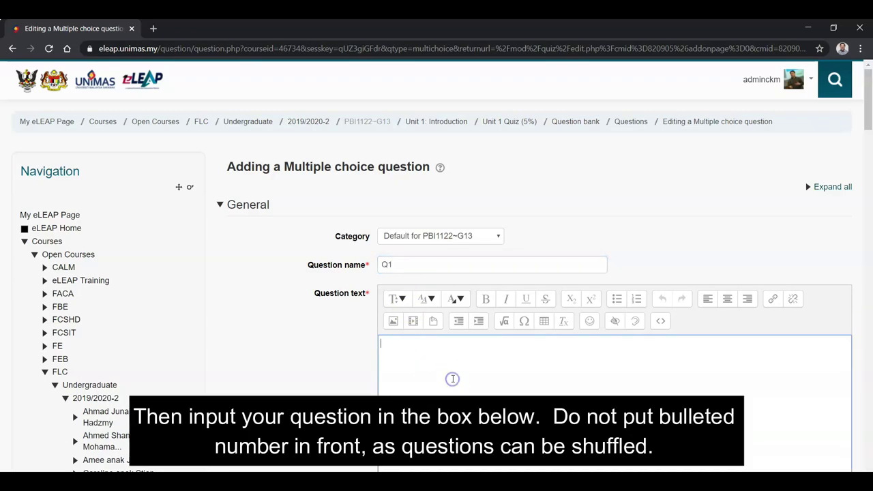
{"action": "scroll", "coordinate": [476, 378], "scroll_direction": "down", "scroll_amount": 1}
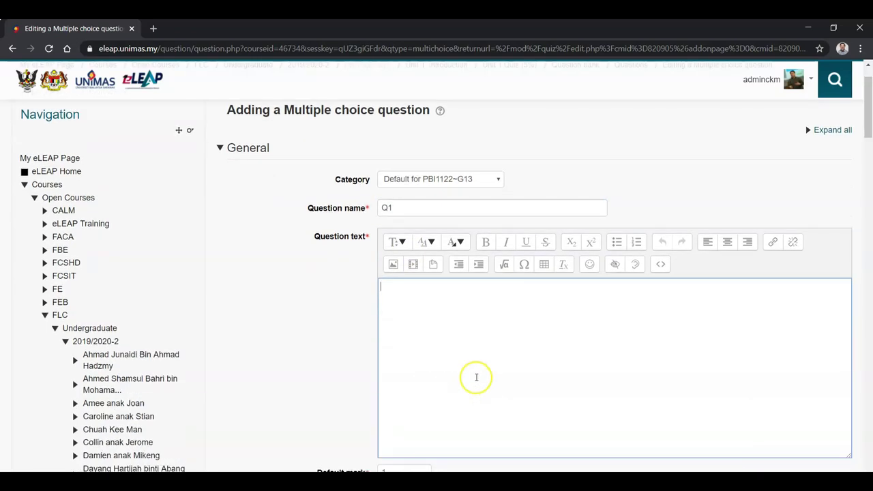
{"action": "type", "text": "is a "}
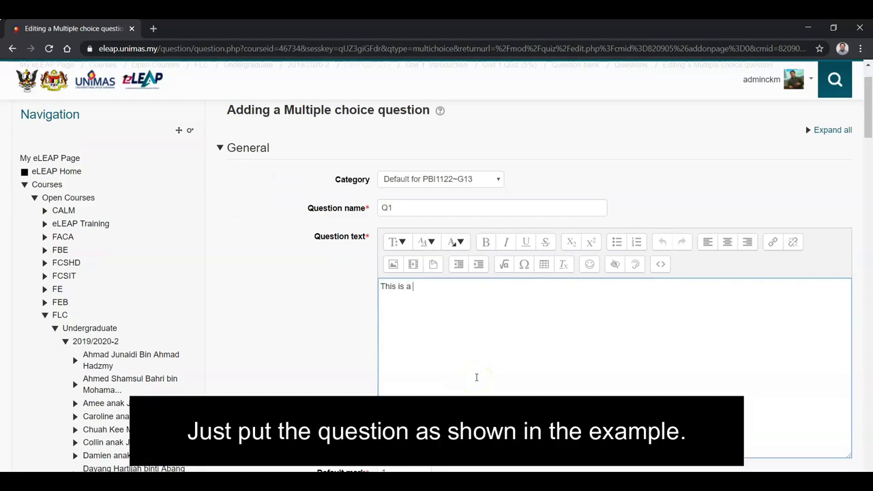
{"action": "type", "text": "sample question for eLEAP Quiz. Which of the following is not part of ABC?"}
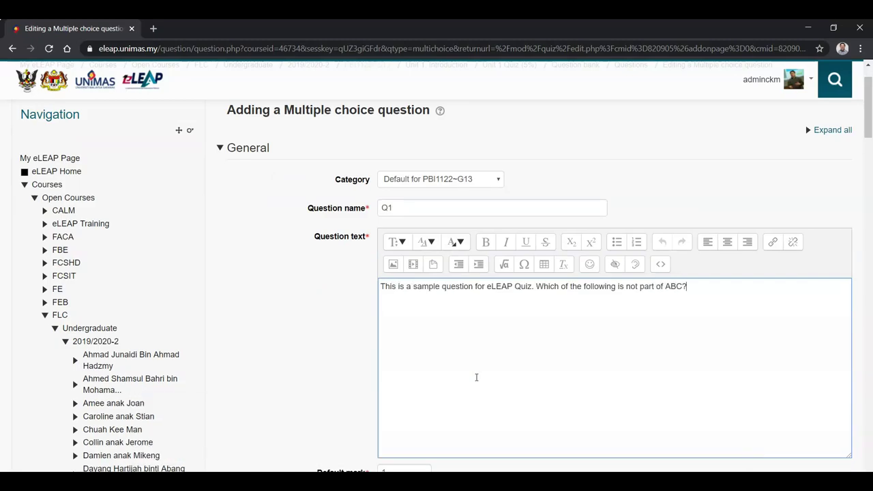
Check the question's default mark and enter A as choice 1 and B as choice 2 in the answers
{"action": "scroll", "coordinate": [476, 377], "scroll_direction": "down", "scroll_amount": 5}
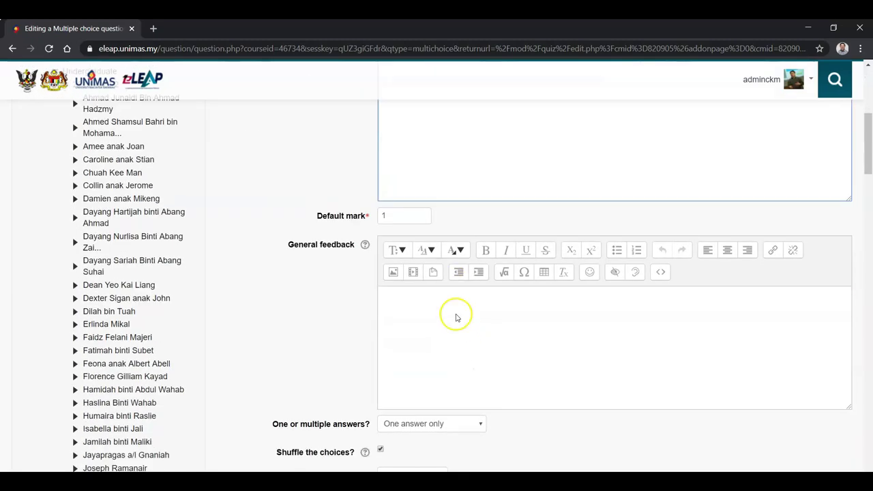
{"action": "scroll", "coordinate": [447, 279], "scroll_direction": "up", "scroll_amount": 1}
{"action": "left_click", "coordinate": [396, 179]}
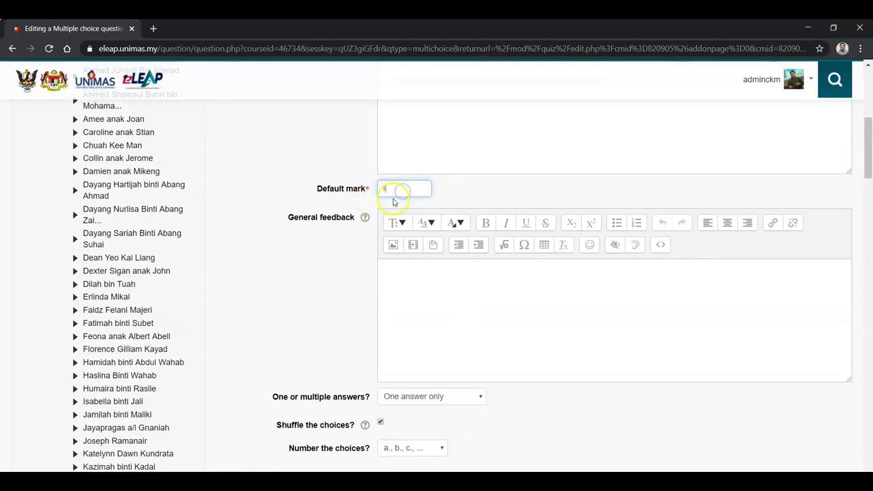
{"action": "scroll", "coordinate": [466, 316], "scroll_direction": "down", "scroll_amount": 4}
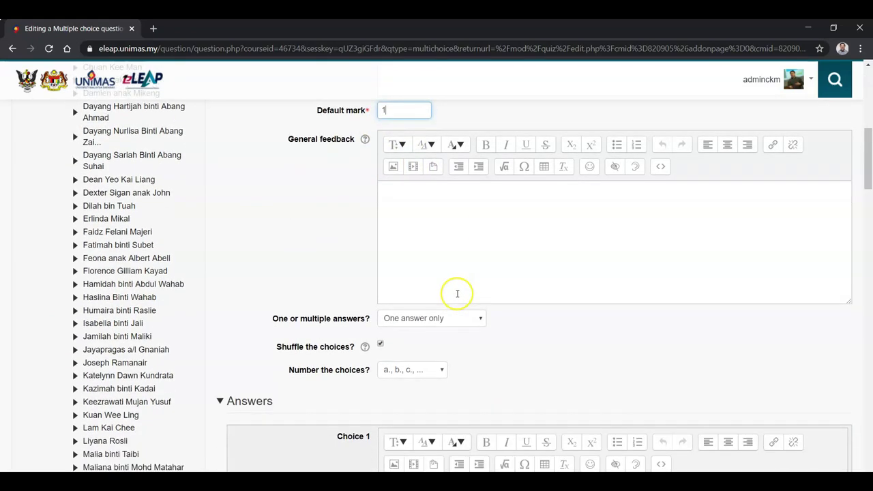
{"action": "left_click", "coordinate": [411, 285]}
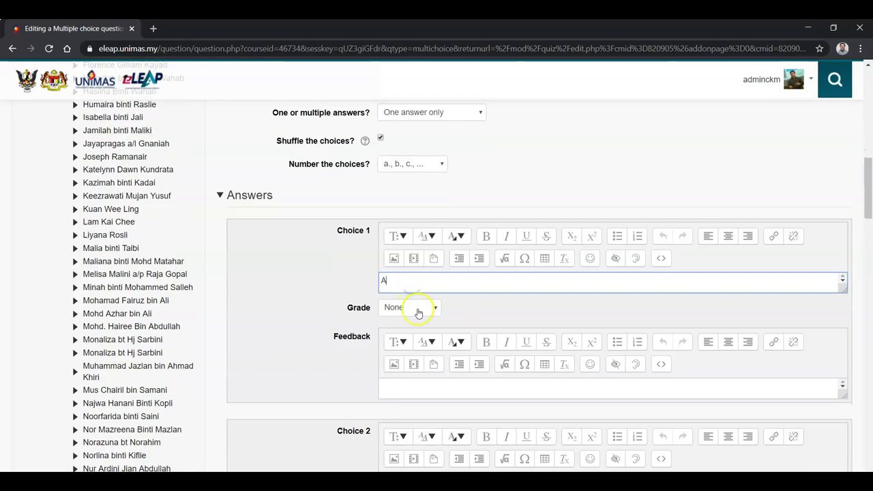
{"action": "scroll", "coordinate": [468, 311], "scroll_direction": "down", "scroll_amount": 3}
{"action": "left_click", "coordinate": [408, 307]}
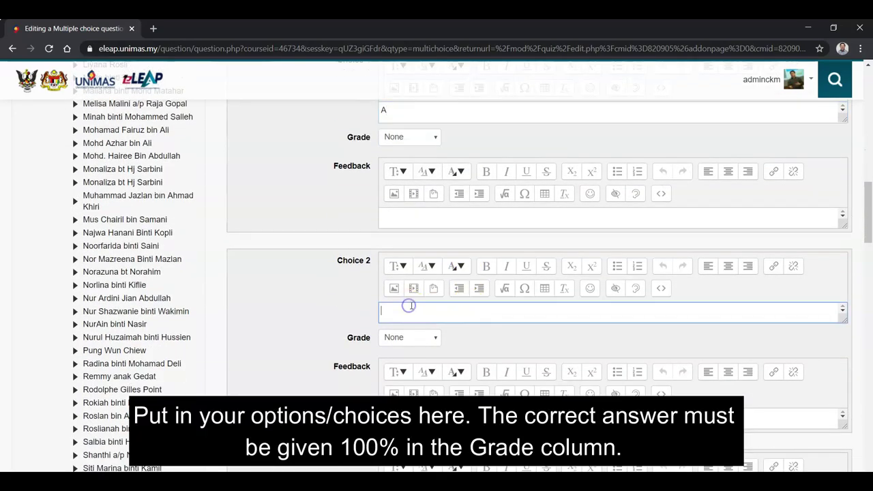
Enter C as choice 3 and D as choice 4 in the question's answers
{"action": "scroll", "coordinate": [470, 335], "scroll_direction": "down", "scroll_amount": 4}
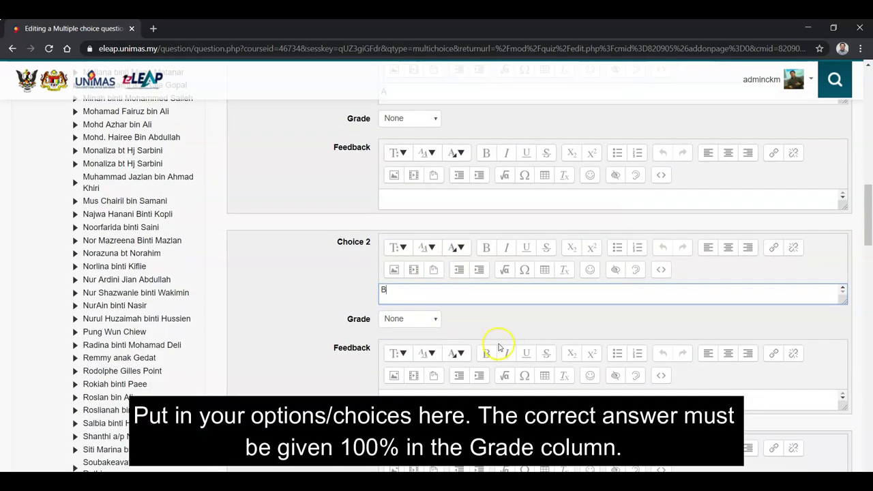
{"action": "left_click", "coordinate": [404, 285]}
{"action": "type", "text": "C"}
{"action": "scroll", "coordinate": [423, 301], "scroll_direction": "down", "scroll_amount": 2}
{"action": "left_click", "coordinate": [409, 368]}
{"action": "type", "text": "D"}
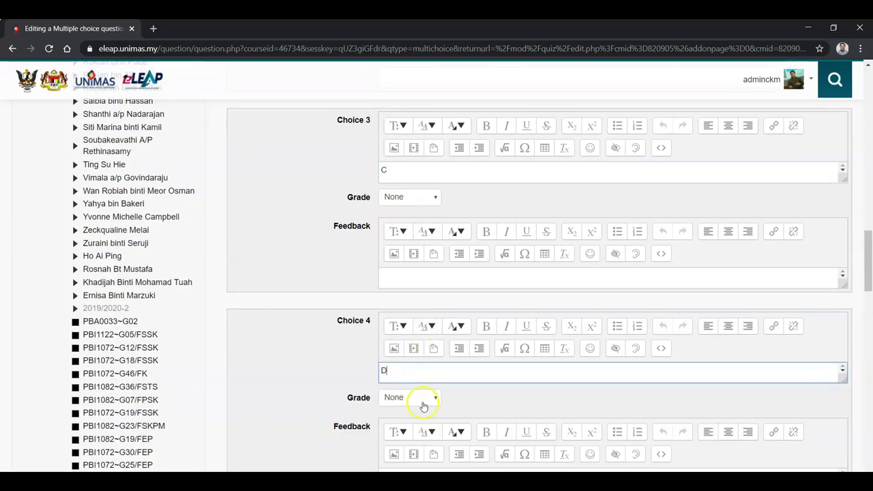
Give choice D a grade of 100% with the feedback "Correct! D is not part of ABC" and save the question
{"action": "left_click", "coordinate": [423, 404]}
{"action": "left_click", "coordinate": [395, 197]}
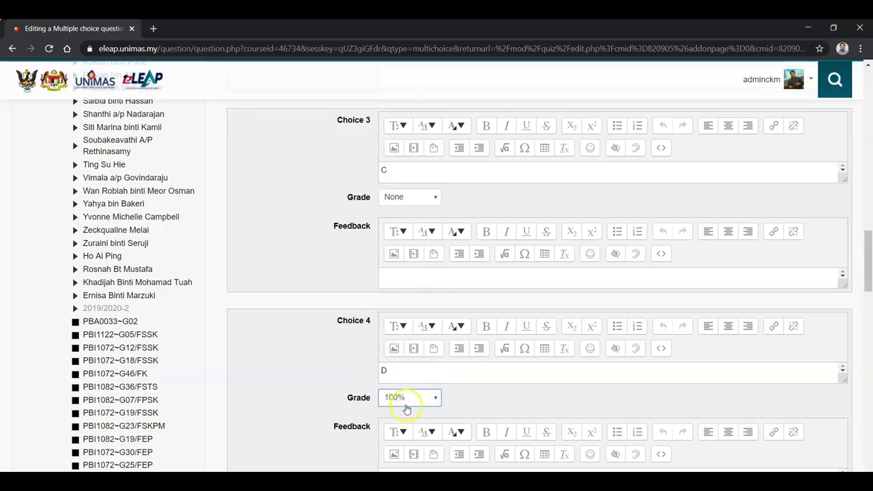
{"action": "scroll", "coordinate": [740, 299], "scroll_direction": "down", "scroll_amount": 5}
{"action": "scroll", "coordinate": [741, 299], "scroll_direction": "up", "scroll_amount": 1}
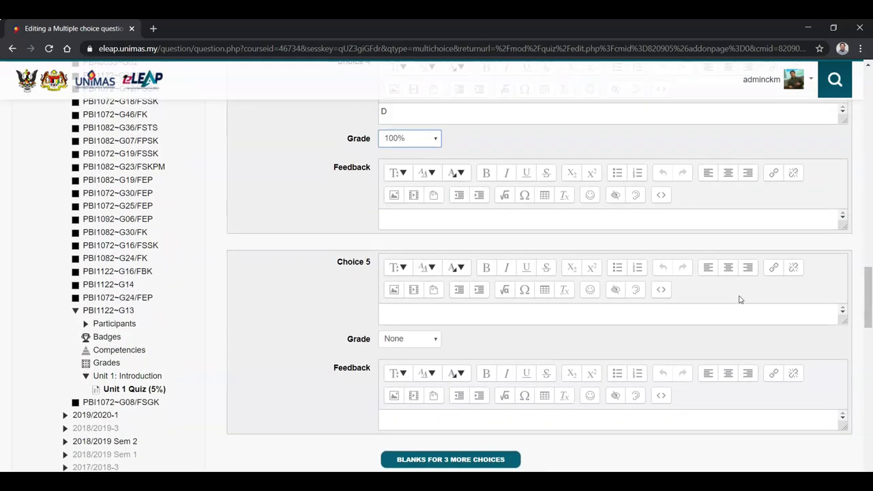
{"action": "left_click", "coordinate": [427, 222]}
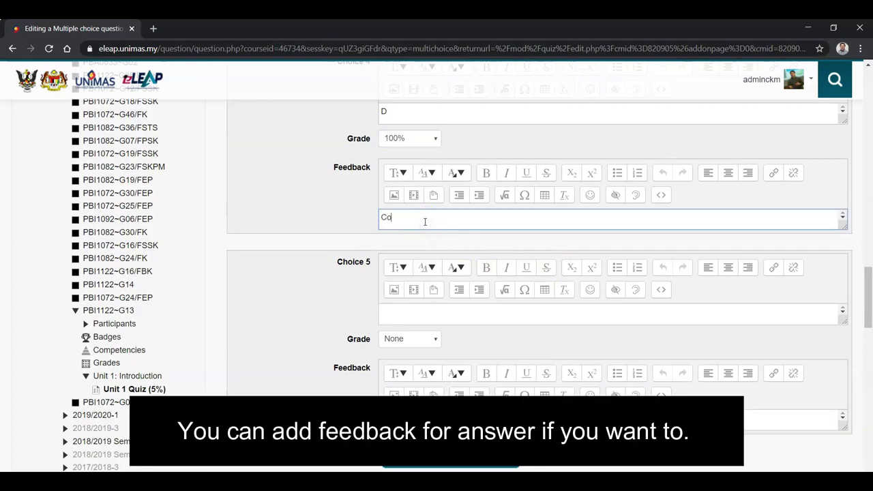
{"action": "scroll", "coordinate": [566, 195], "scroll_direction": "up", "scroll_amount": 2}
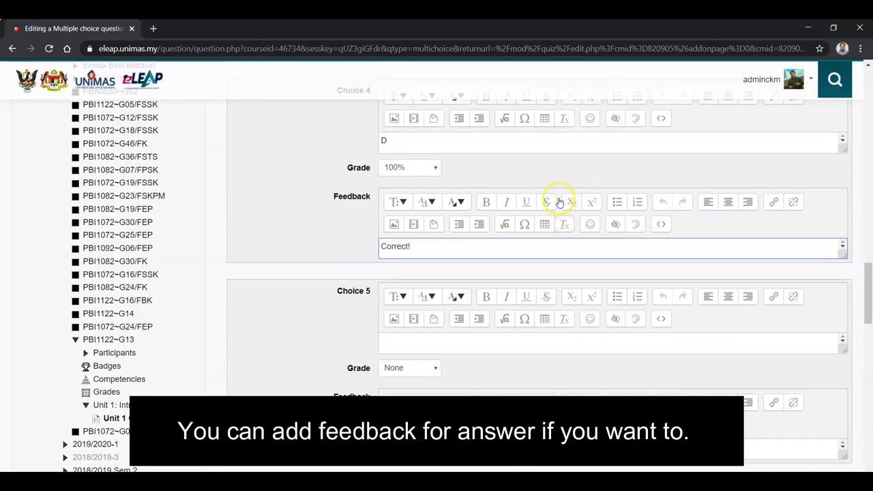
{"action": "type", "text": "Correct! D is not part of ABC"}
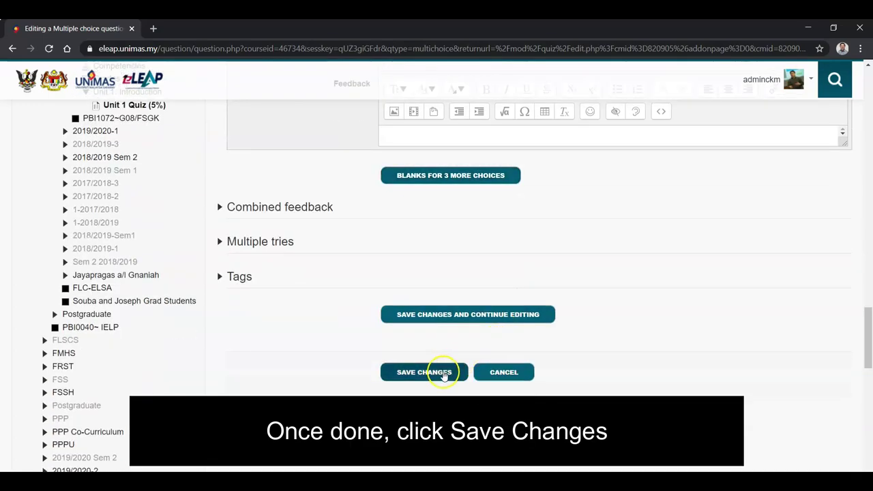
{"action": "left_click", "coordinate": [444, 369]}
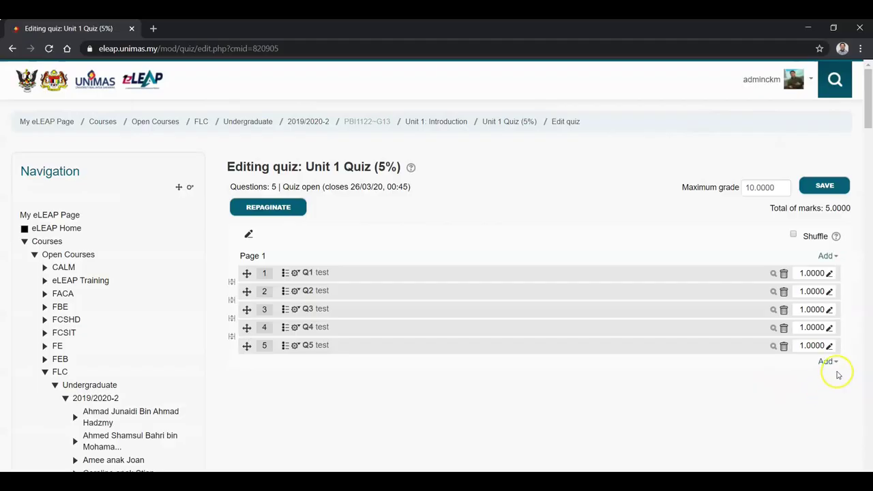
Enable shuffling of the quiz questions and save the quiz
{"action": "left_click", "coordinate": [793, 235]}
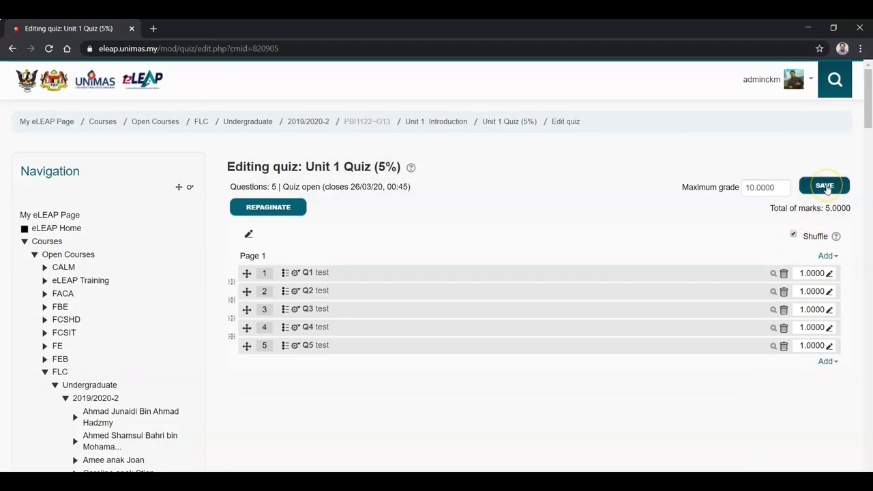
{"action": "left_click", "coordinate": [826, 187]}
Return to the Unit 1 Quiz (5%) page and start a timed preview attempt to examine the questions and countdown timer
{"action": "left_click", "coordinate": [505, 122]}
{"action": "left_click", "coordinate": [554, 294]}
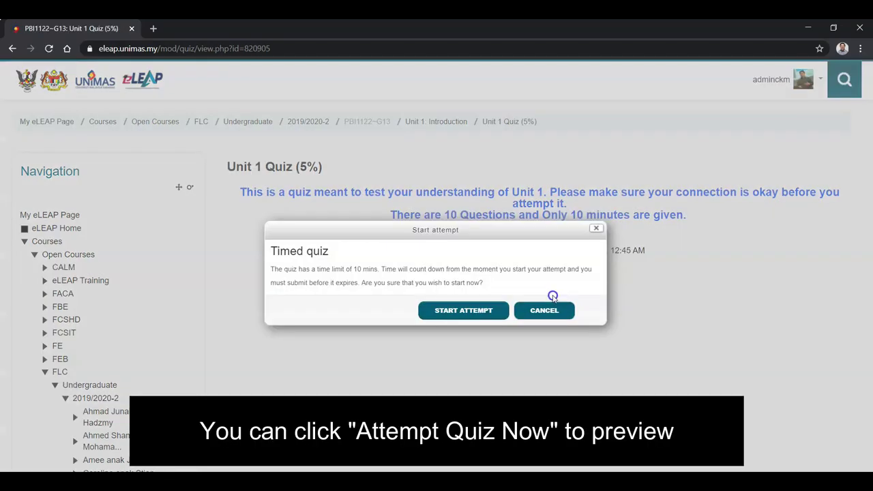
{"action": "left_click", "coordinate": [553, 295]}
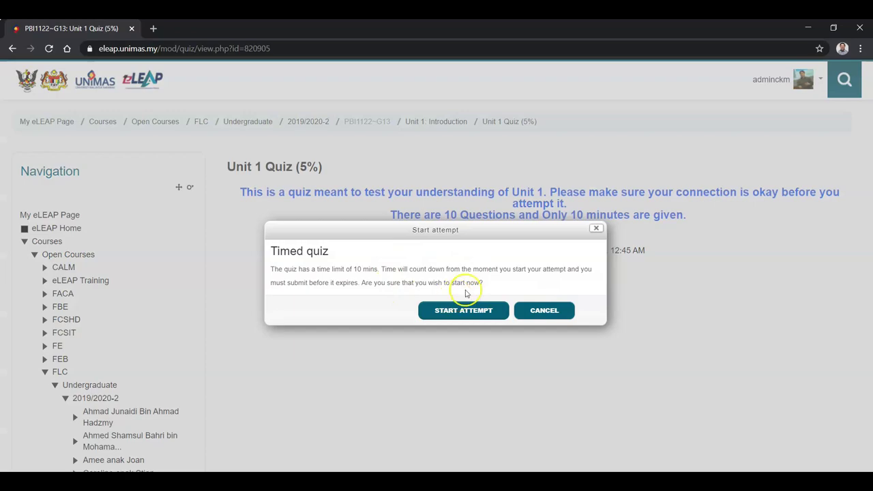
{"action": "left_click", "coordinate": [468, 309]}
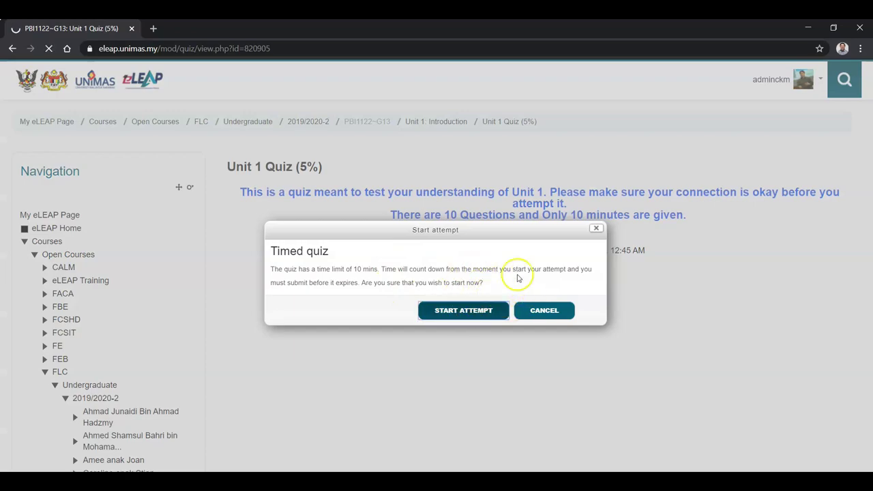
{"action": "scroll", "coordinate": [491, 288], "scroll_direction": "down", "scroll_amount": 3}
{"action": "scroll", "coordinate": [496, 295], "scroll_direction": "up", "scroll_amount": 3}
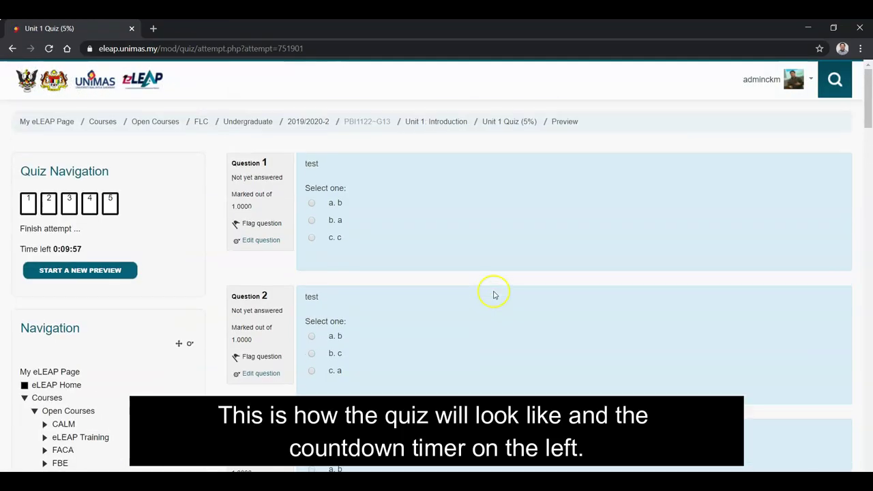